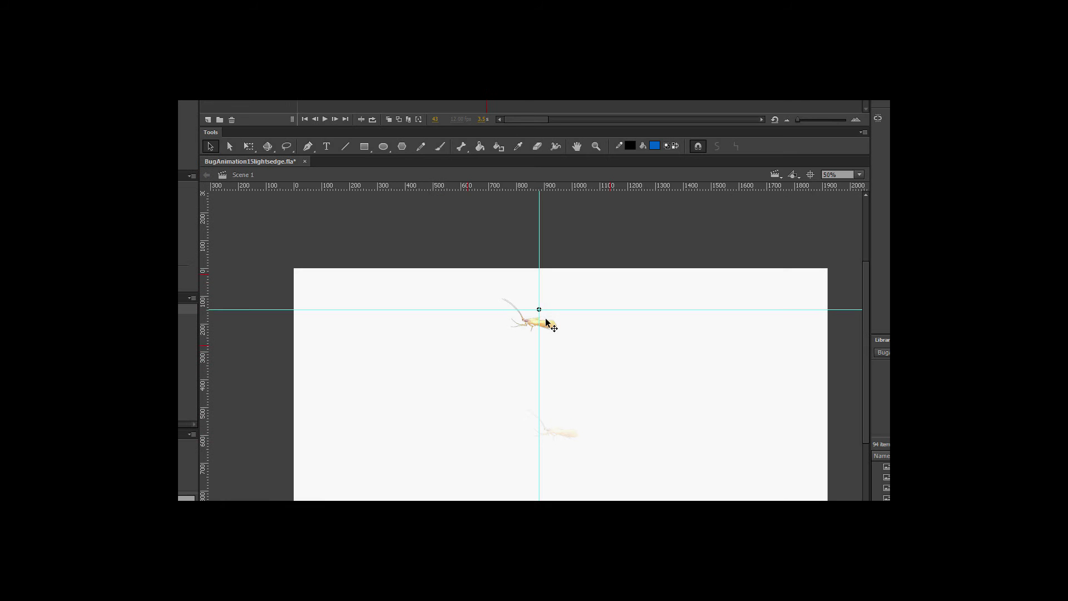
Move the bug back to the guide crossing on frames 44 and 45, then advance to the next frame.
key(.)
drag(567, 439, 541, 332)
key(.)
drag(564, 434, 543, 337)
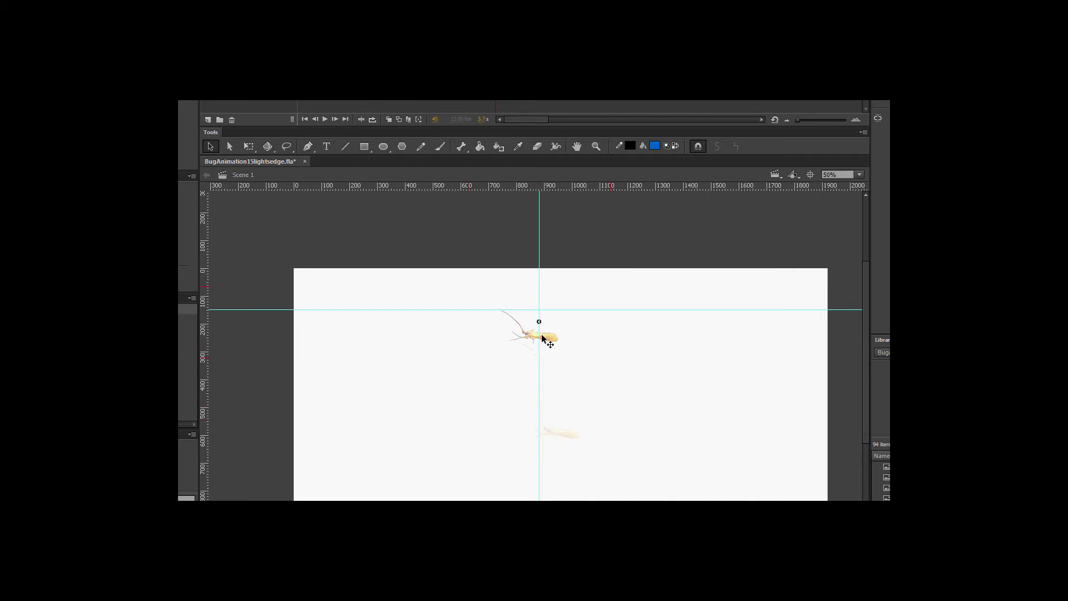
key(.)
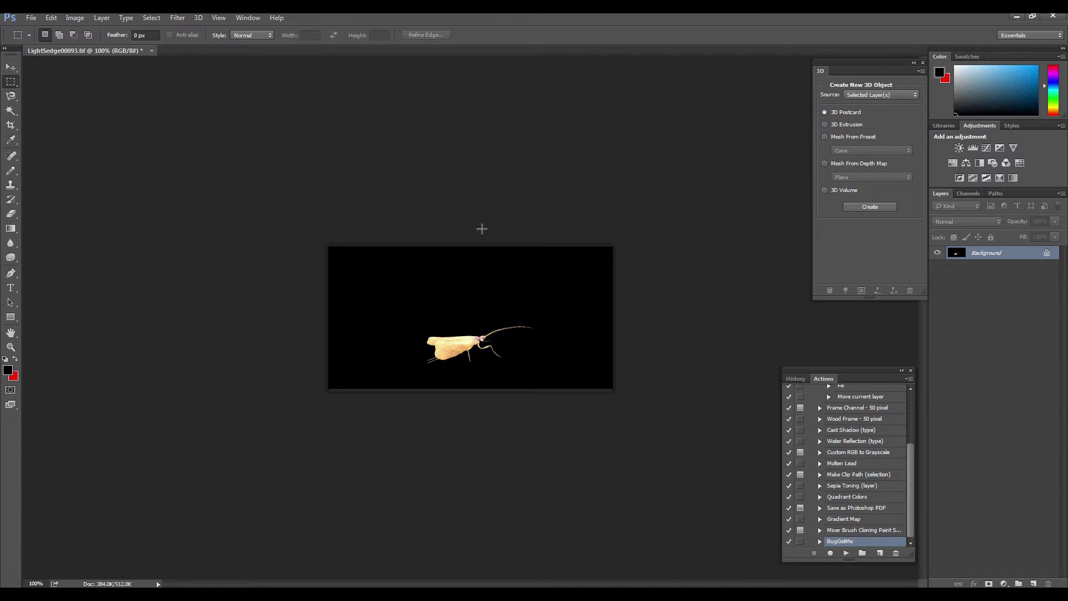
Stop the stray BugGetMe recording and start a new action, naming it TransformBugSWF.
click(831, 552)
click(814, 553)
click(879, 552)
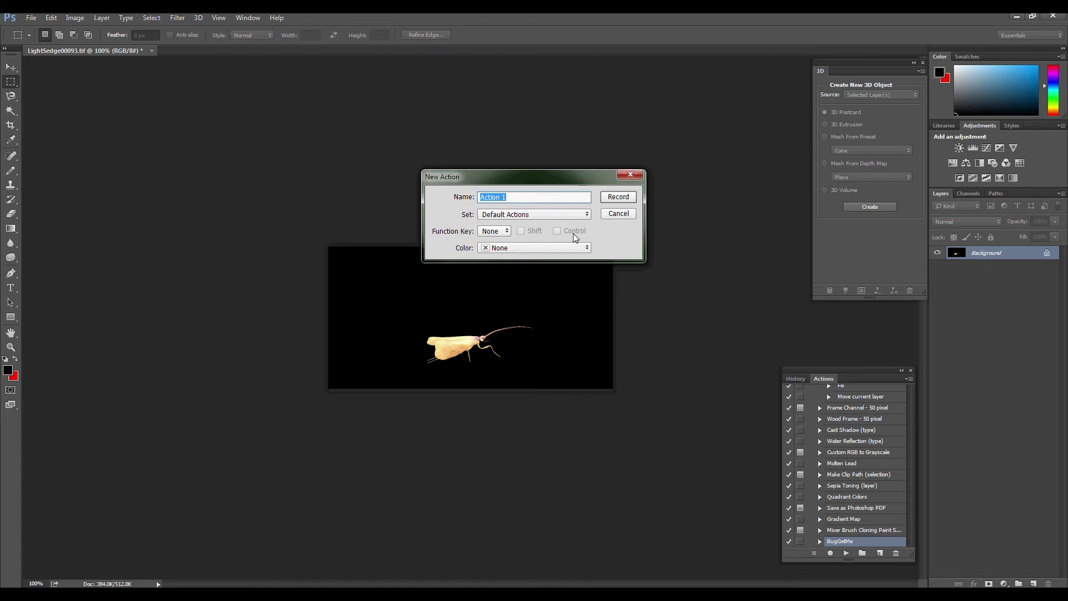
text(TransformBugSWF)
Start recording TransformBugSWF, load the Alpha 1 channel as a selection, and invert it.
click(619, 197)
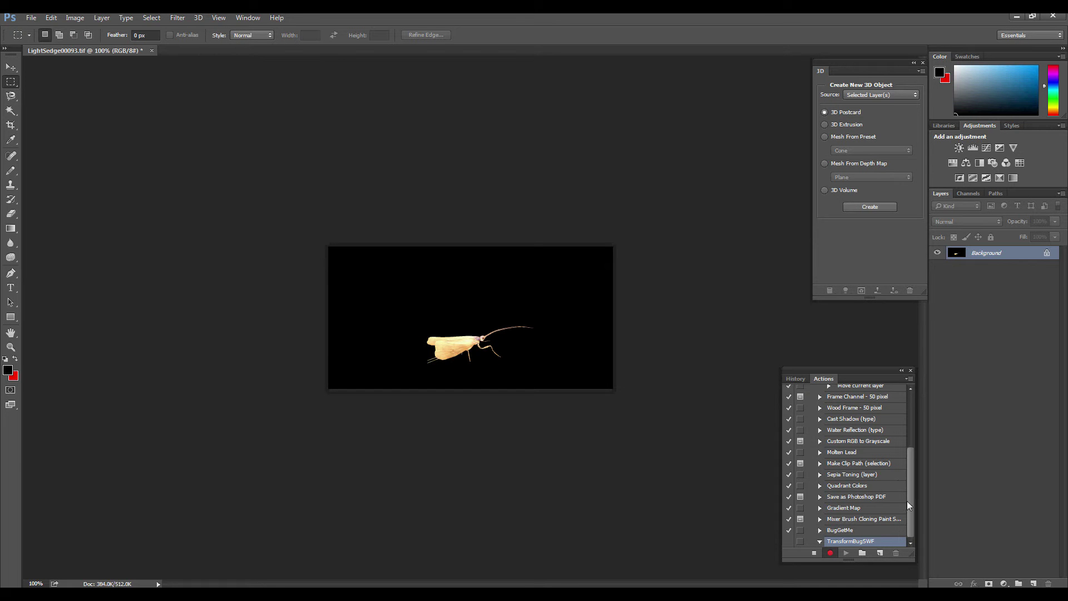
click(967, 194)
click(968, 257)
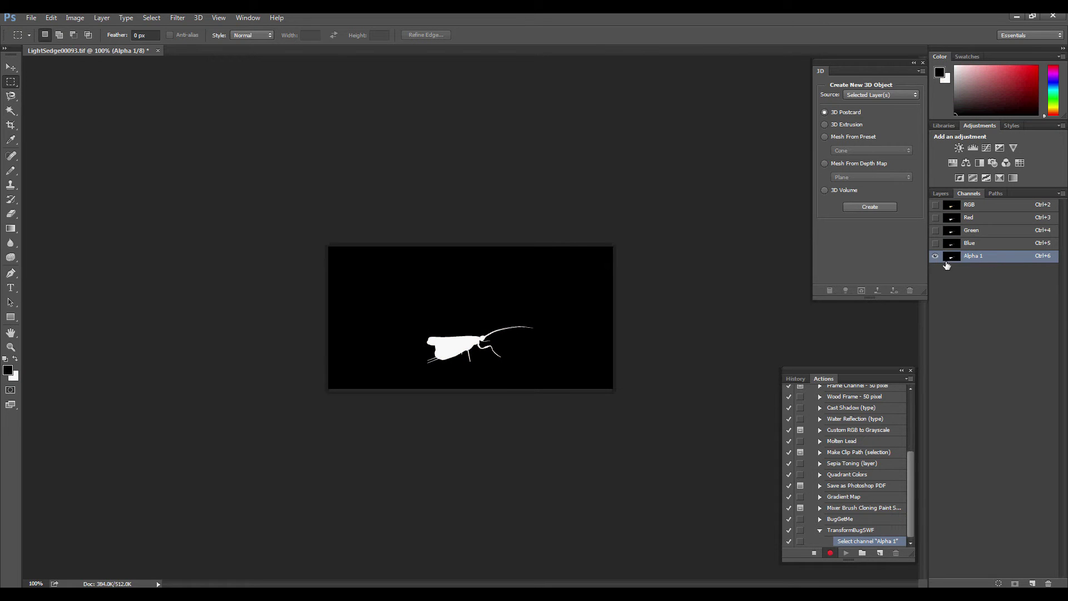
click(997, 582)
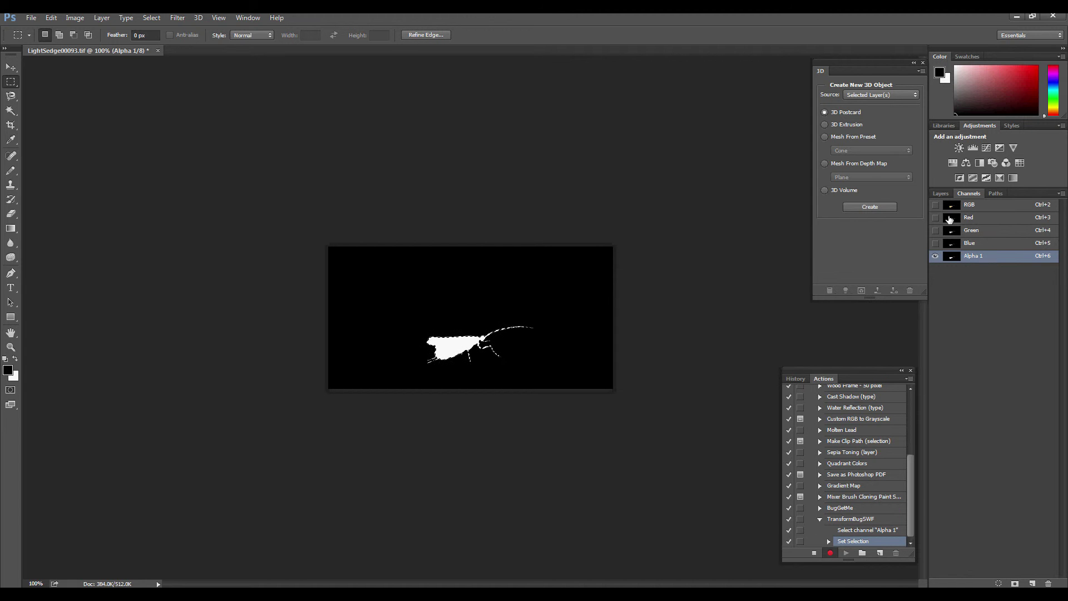
click(968, 206)
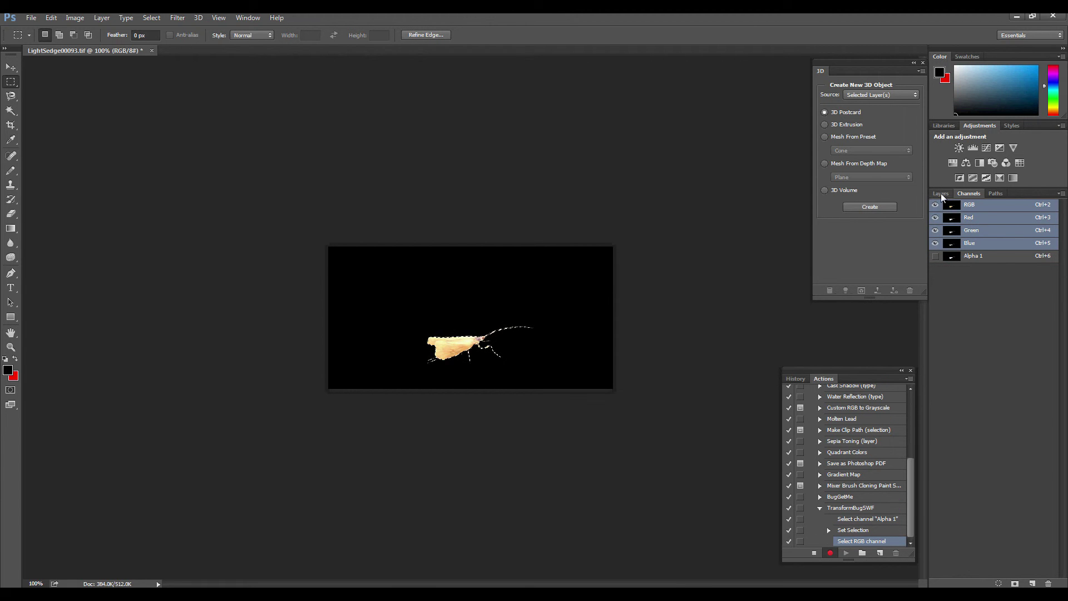
click(941, 194)
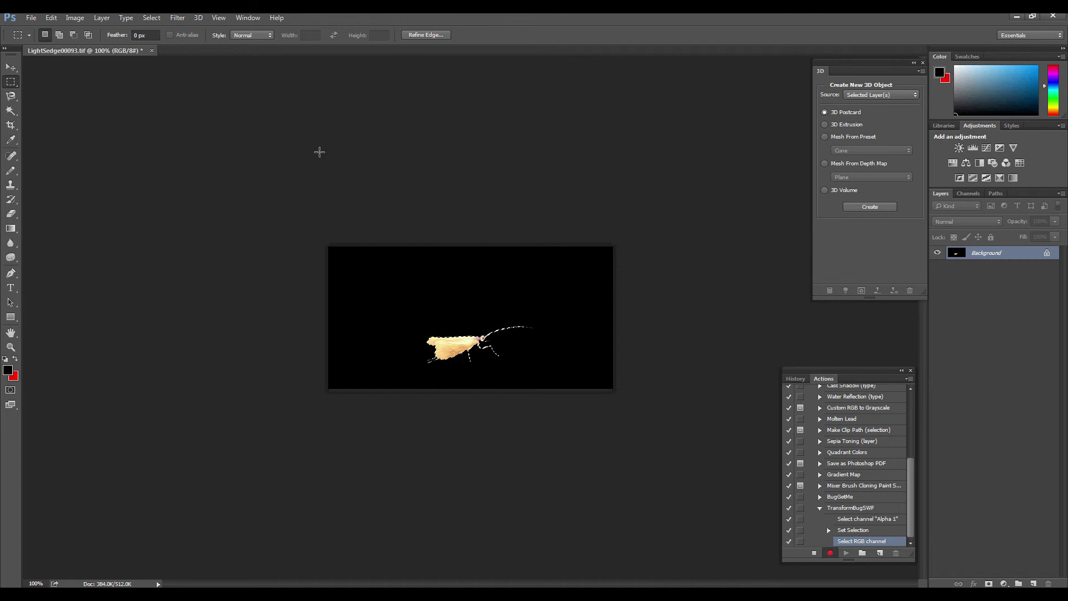
click(152, 19)
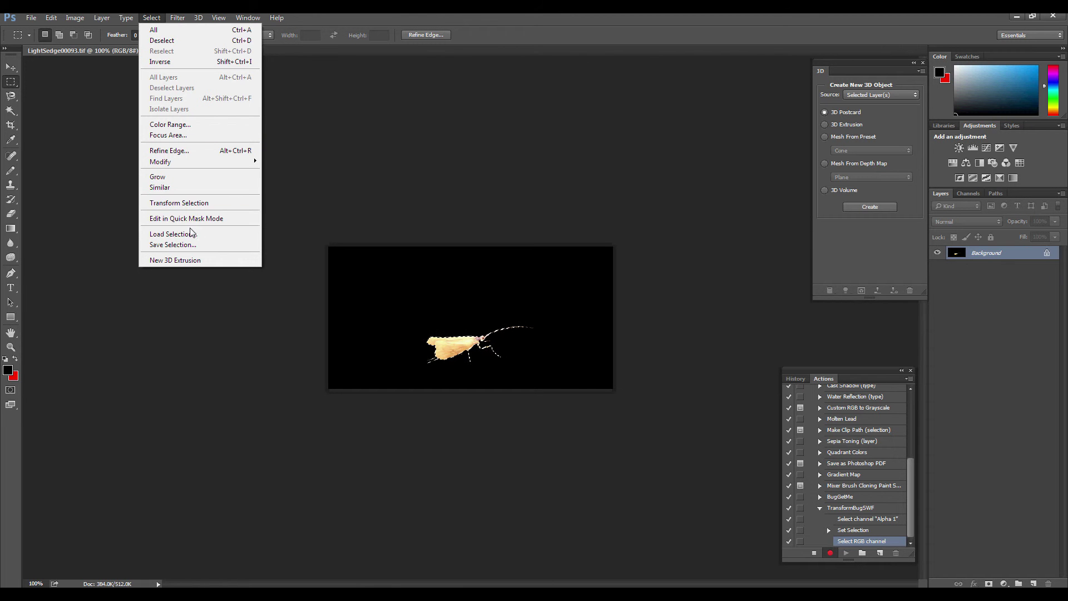
click(196, 62)
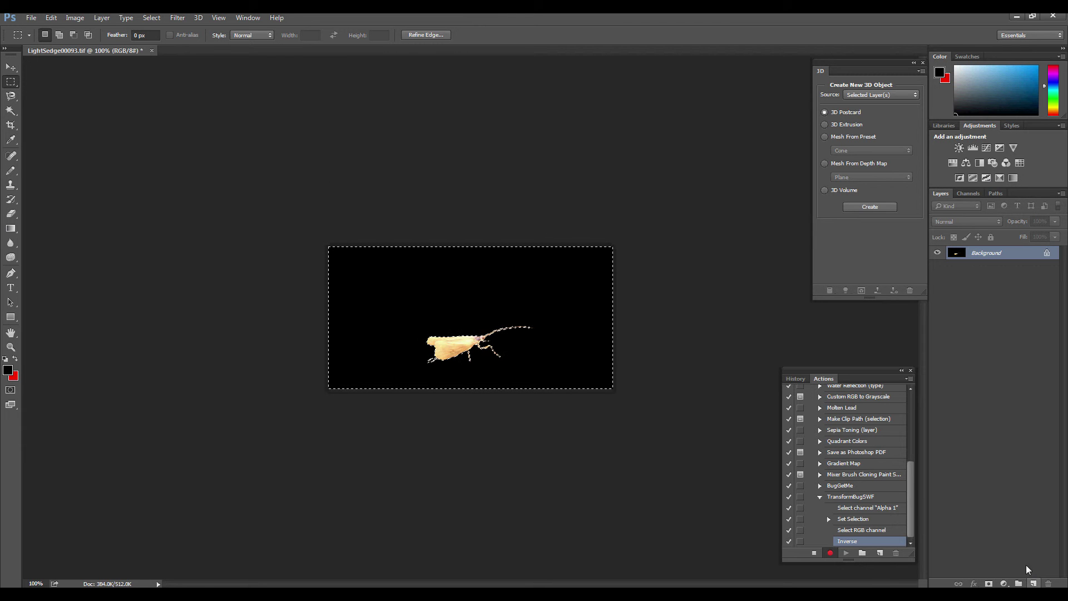
Duplicate the Background layer, add an empty layer, and delete the original Background.
drag(988, 255, 1036, 582)
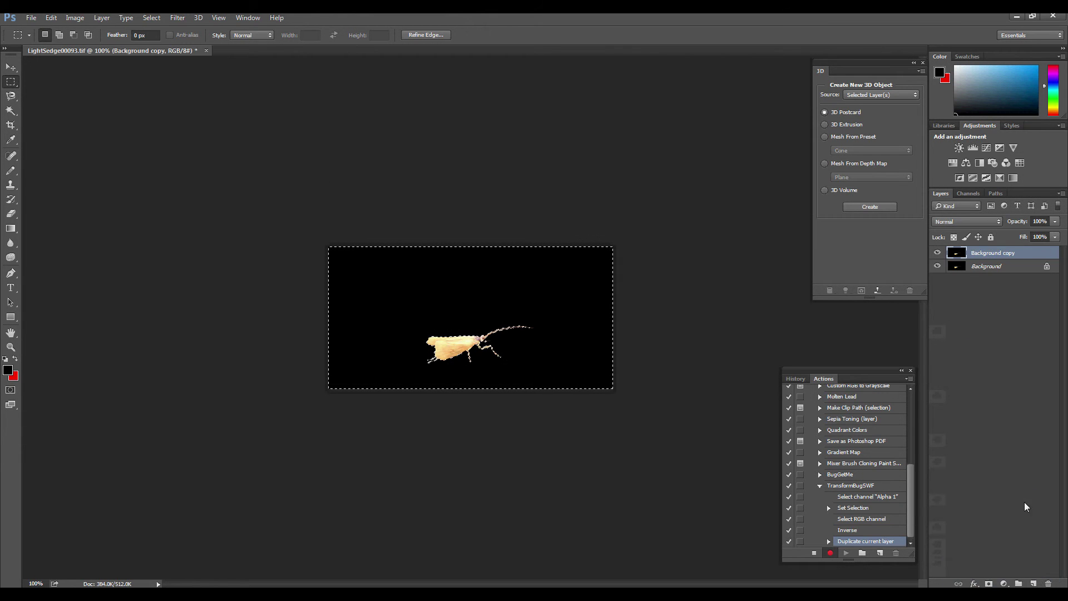
click(998, 267)
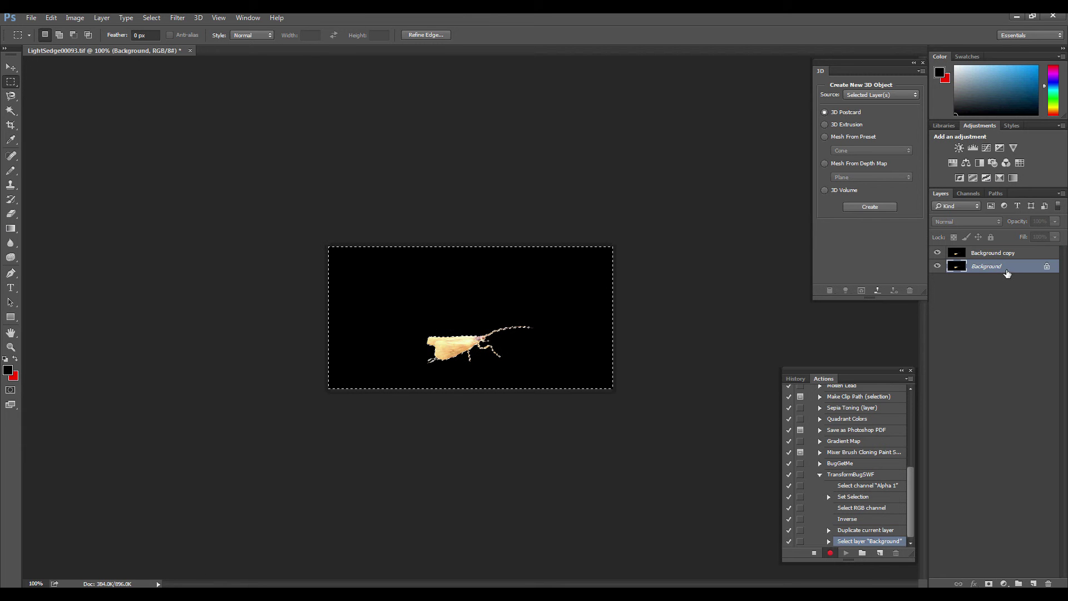
click(937, 266)
click(1034, 583)
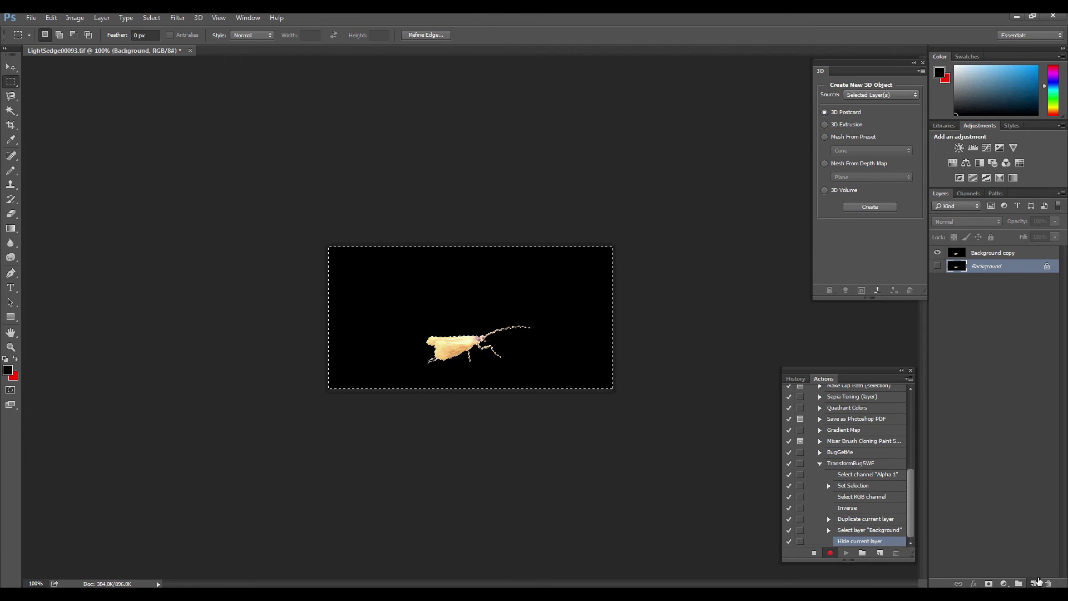
drag(986, 280, 1048, 583)
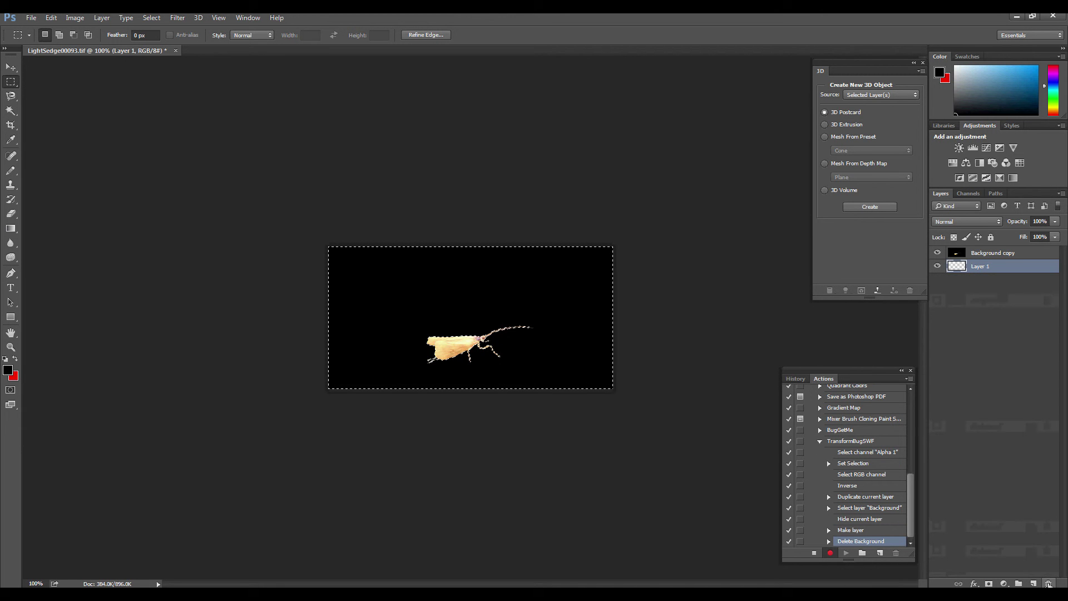
Delete the black area around the bug on Background copy, deselect, and remove Layer 1.
click(973, 256)
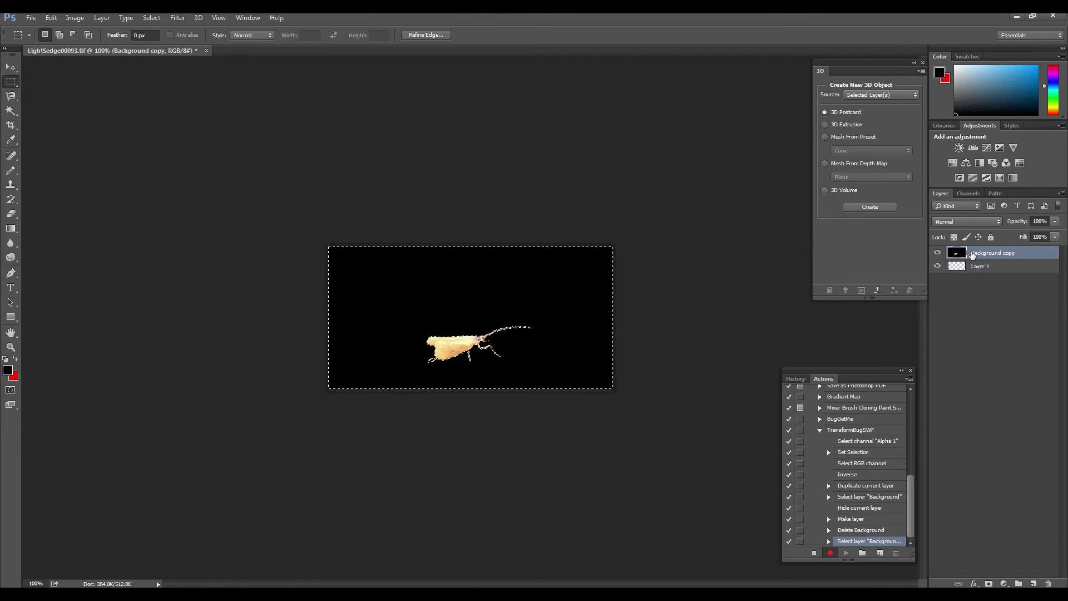
key(Delete)
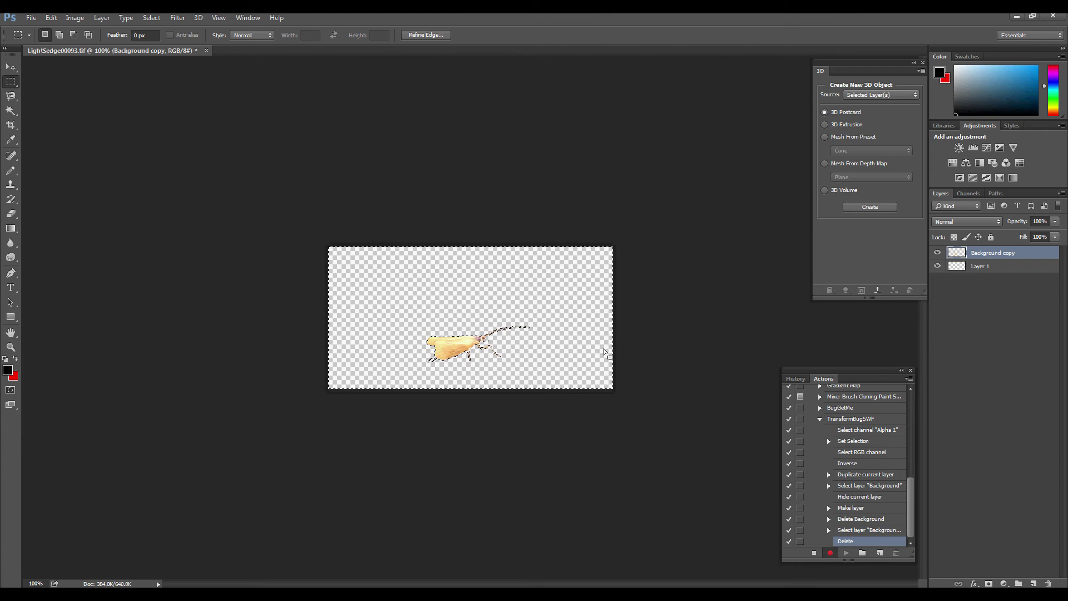
key(ctrl+d)
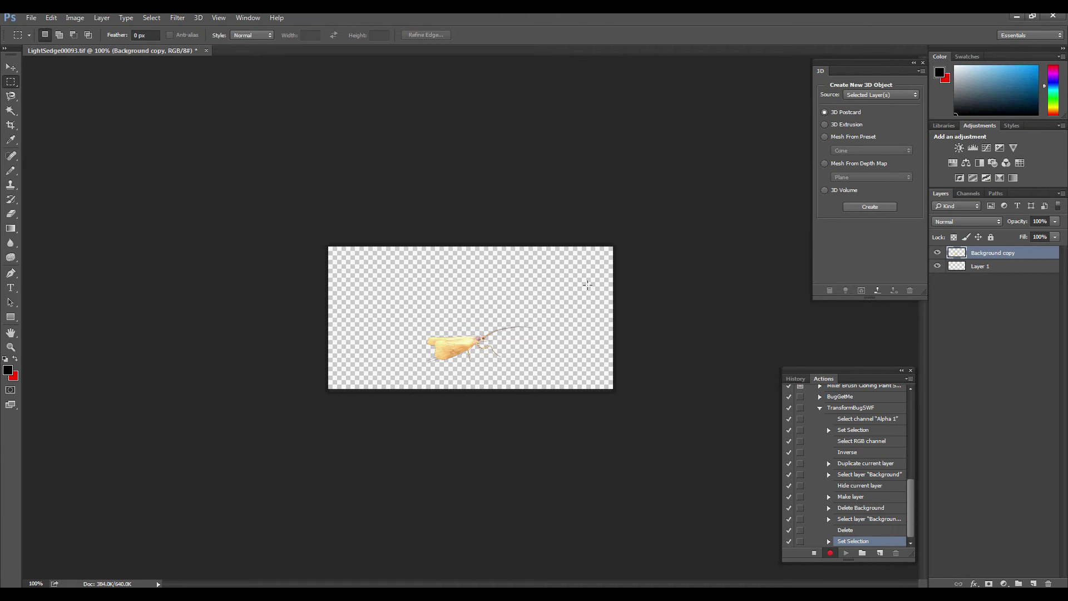
drag(984, 267, 1050, 582)
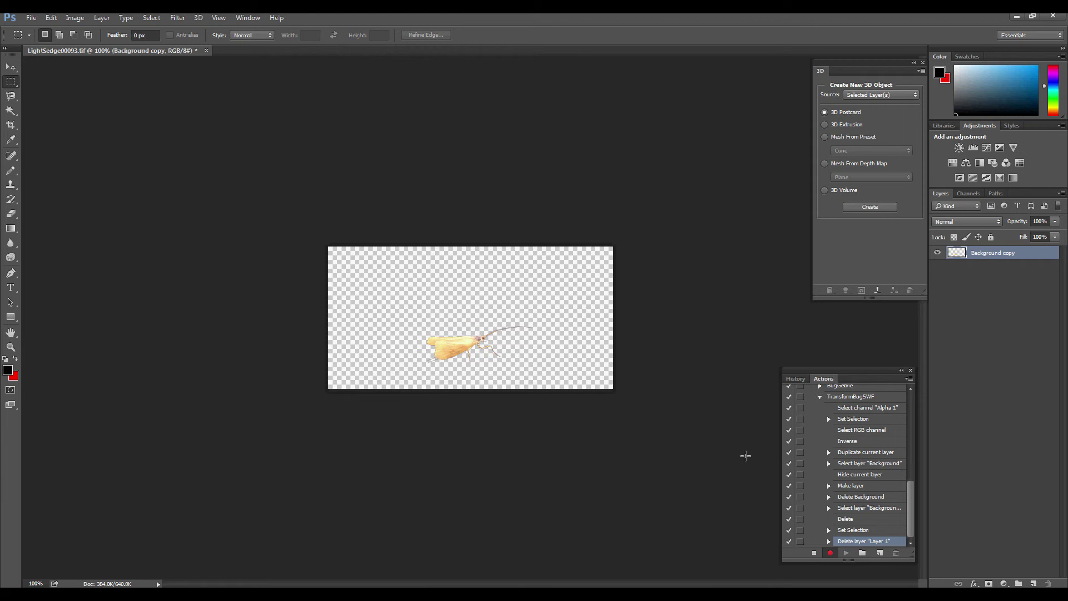
Cancel the Save As dialog, then close the bug image and answer the save prompt.
click(31, 18)
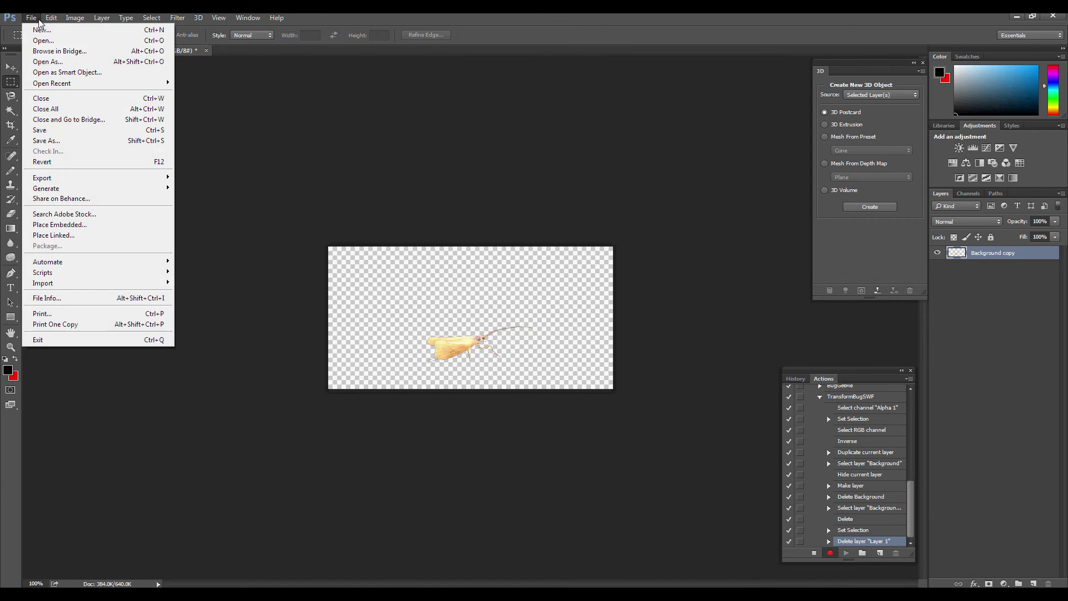
click(74, 142)
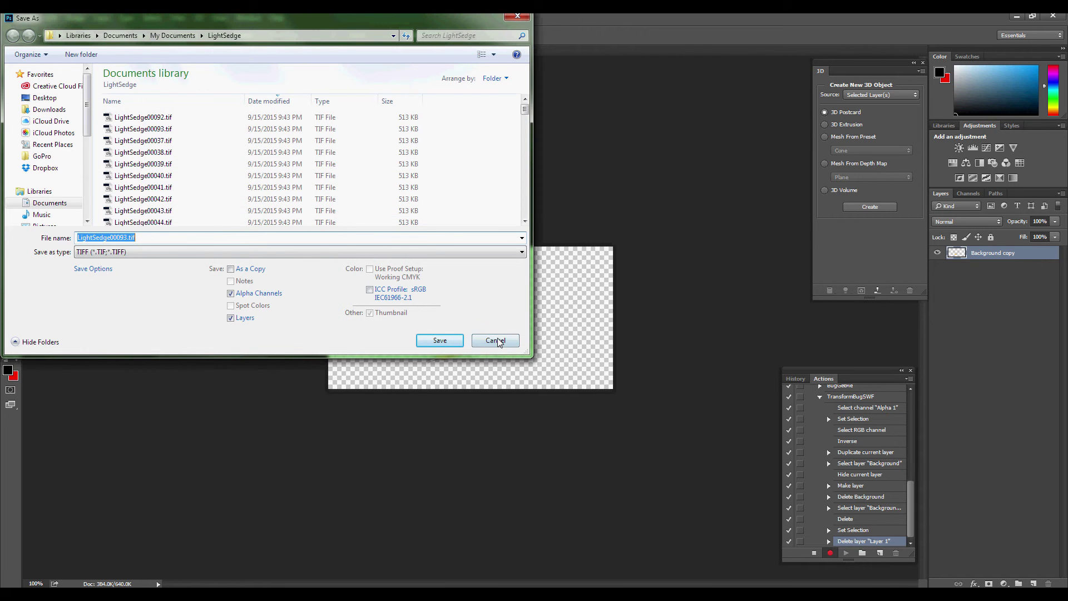
click(125, 237)
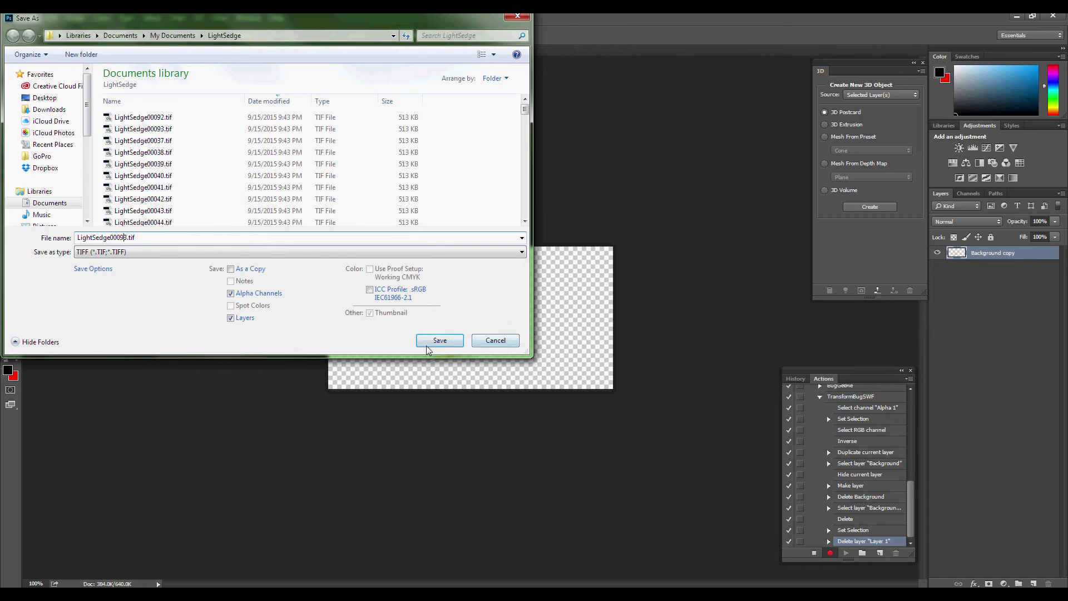
click(495, 341)
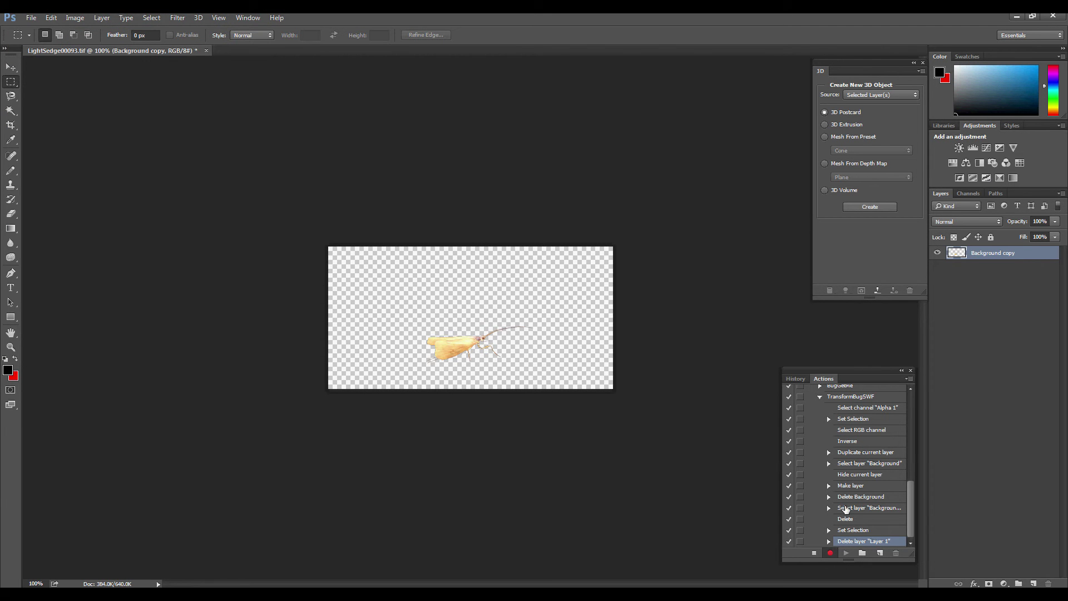
click(206, 51)
click(564, 240)
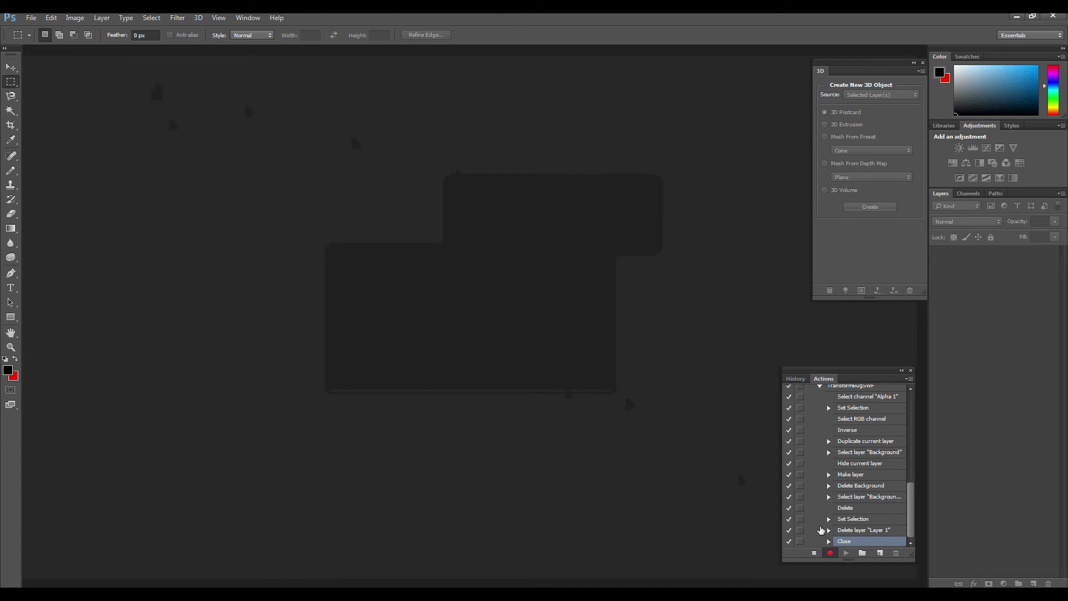
Stop recording and, in the Batch dialog, enable Override Action "Save As" Commands.
click(814, 553)
click(31, 17)
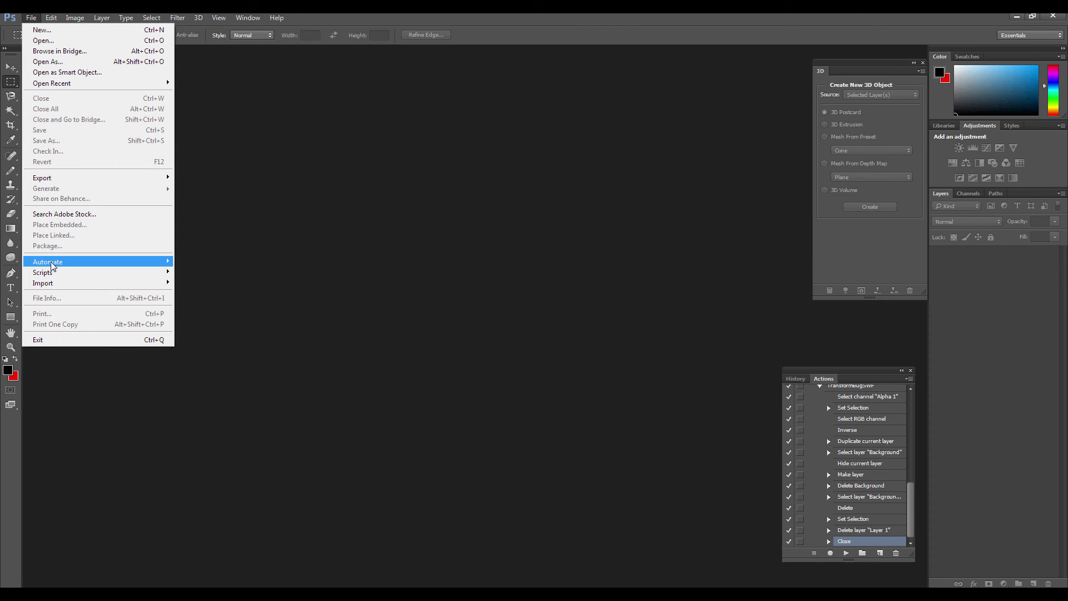
mouse_move(88, 263)
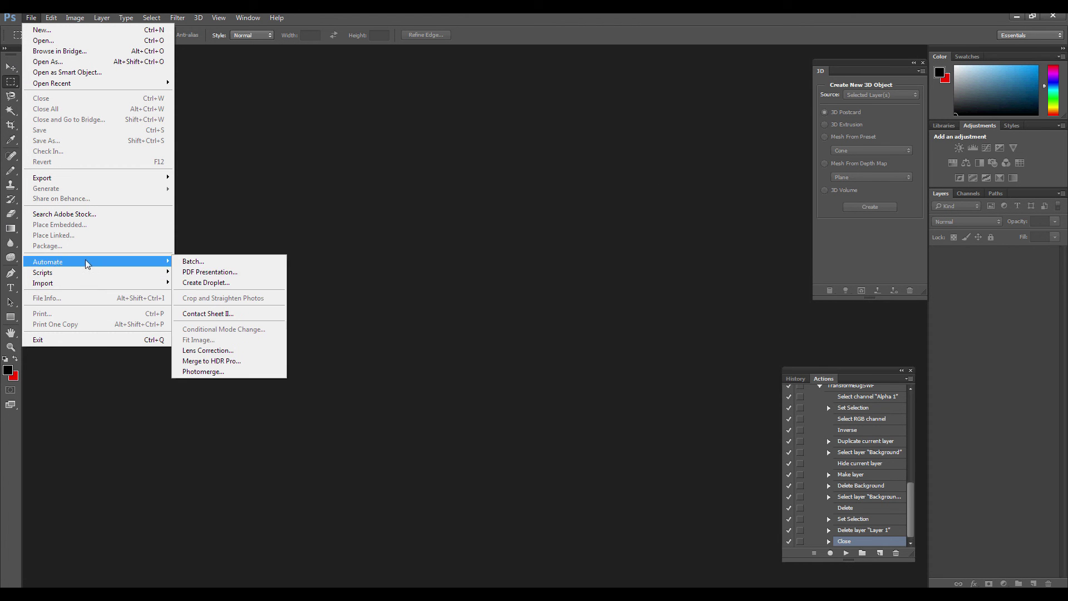
click(205, 263)
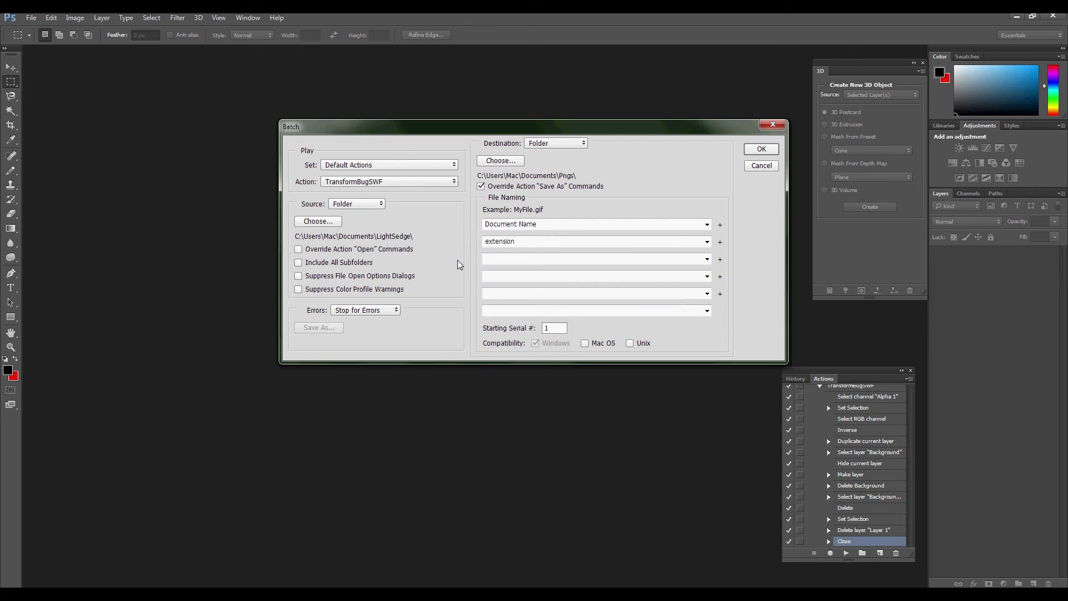
click(481, 186)
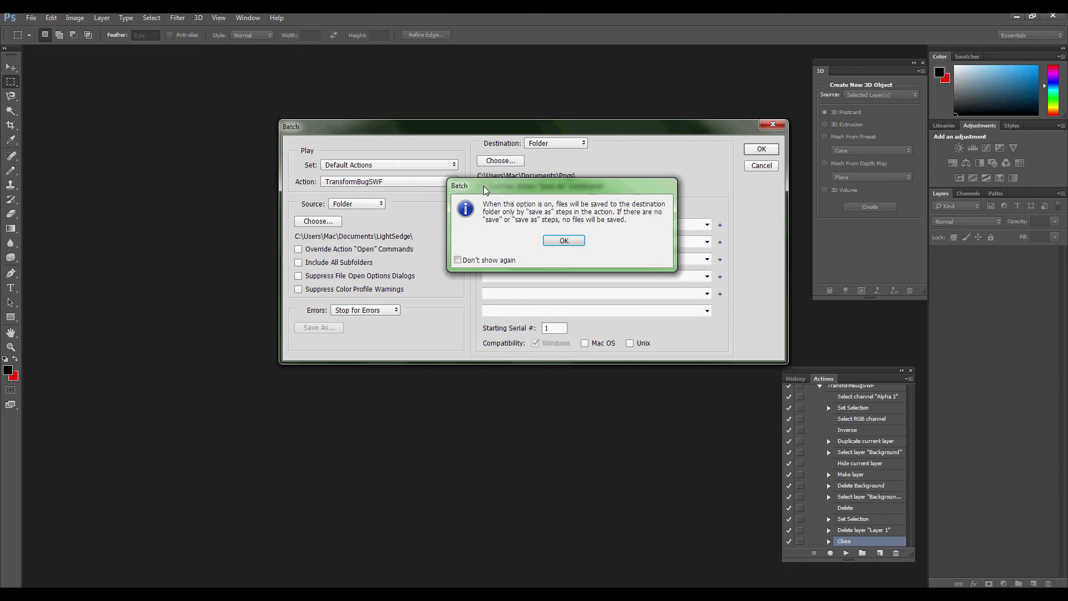
click(564, 241)
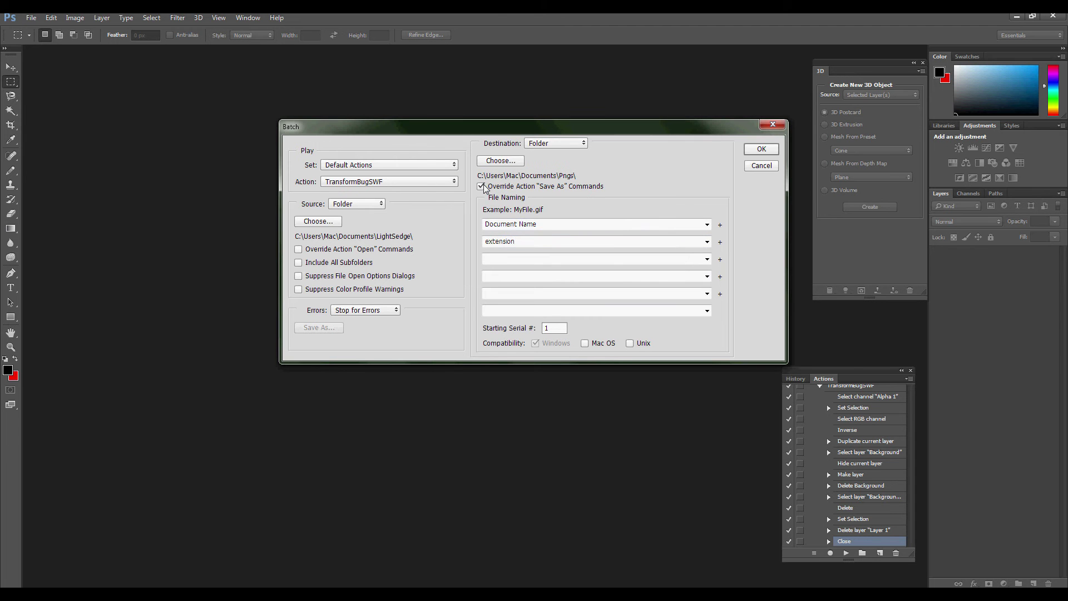
Choose LightSedge as the batch source folder, then cancel the batch run.
click(313, 223)
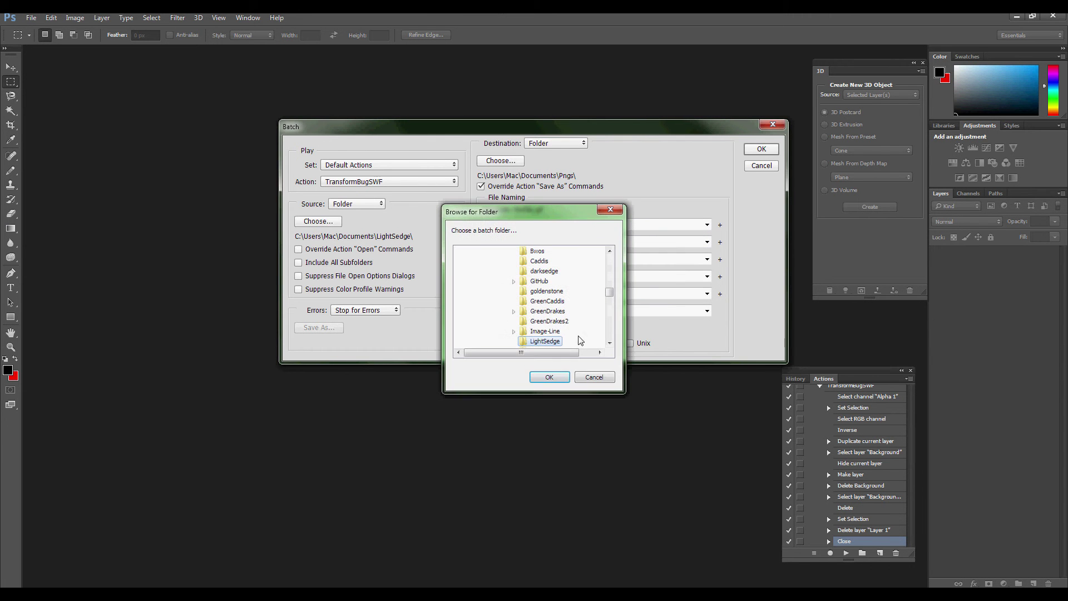
click(550, 377)
click(329, 221)
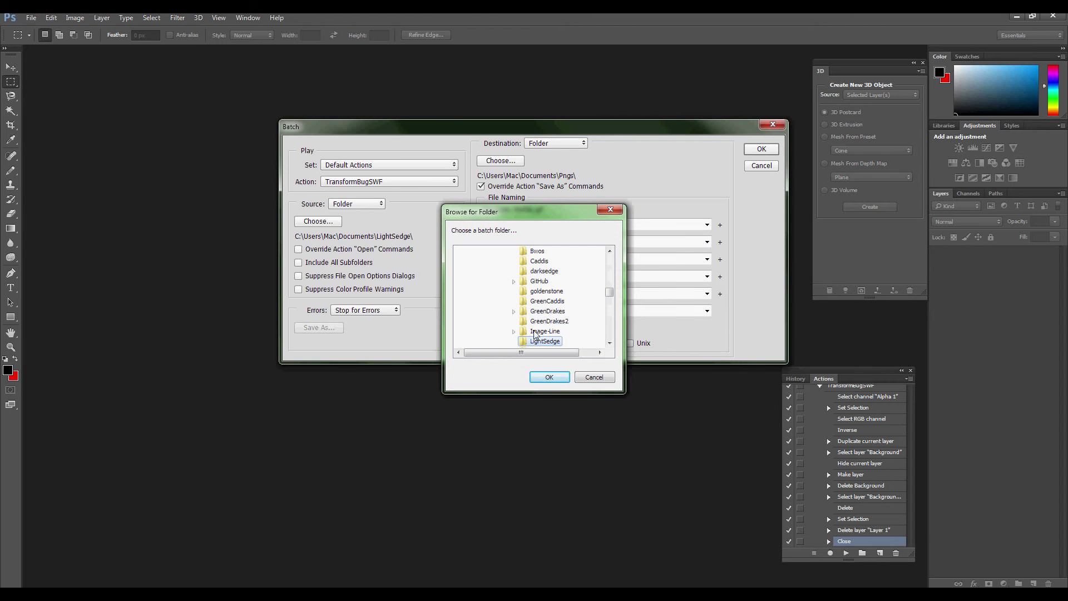
click(591, 379)
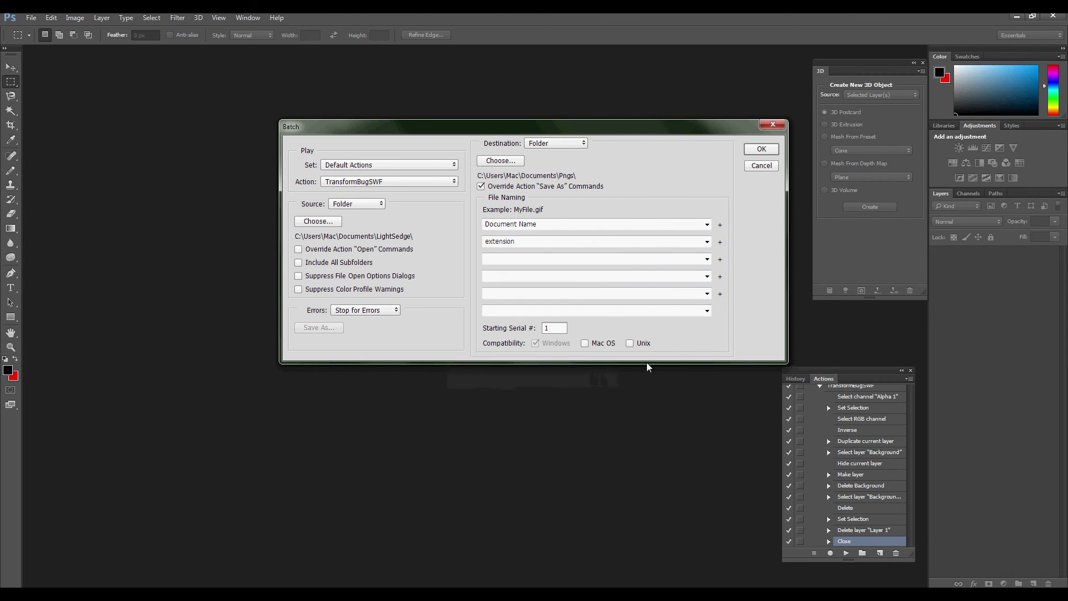
click(757, 167)
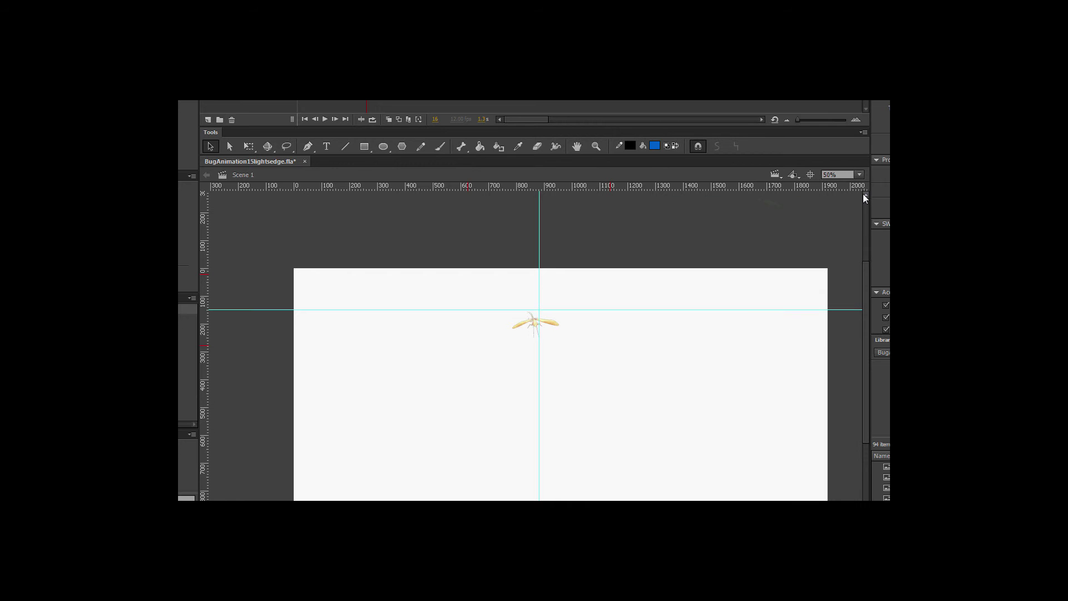